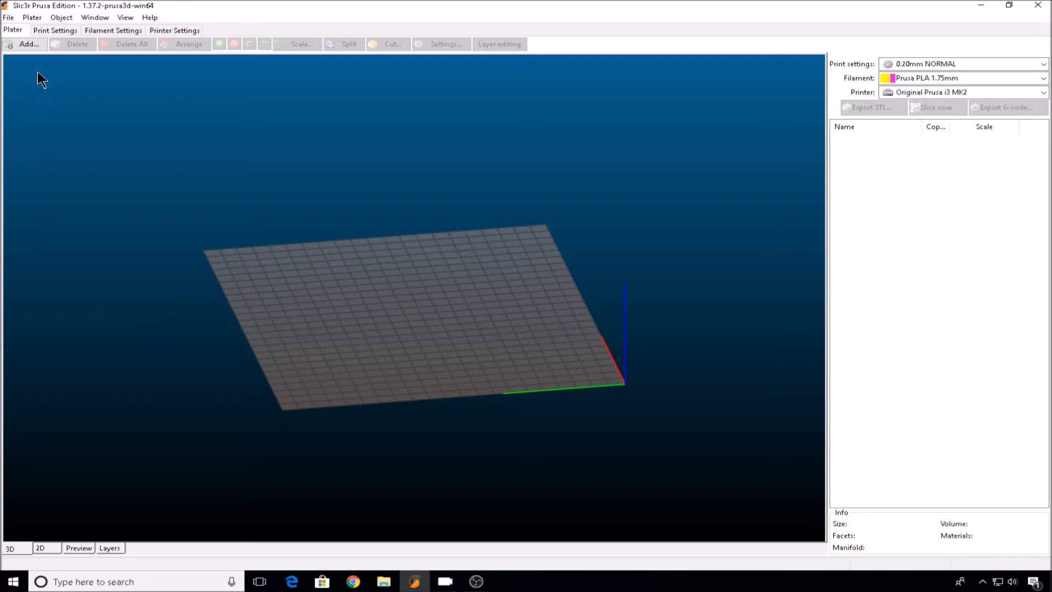
Step: Load the T model from the Desktop folder onto the print bed
click(28, 45)
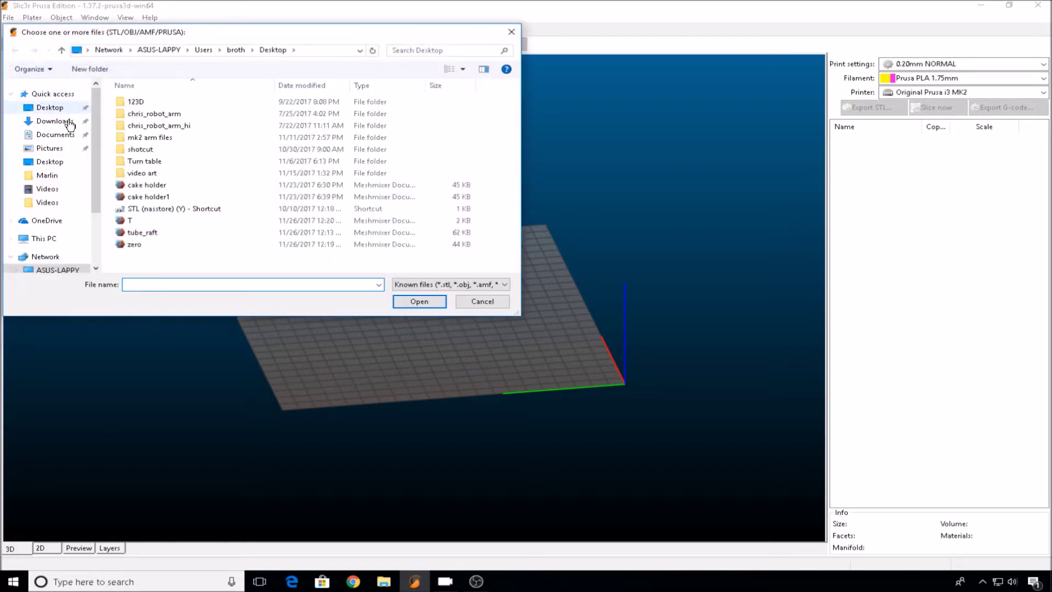
click(181, 220)
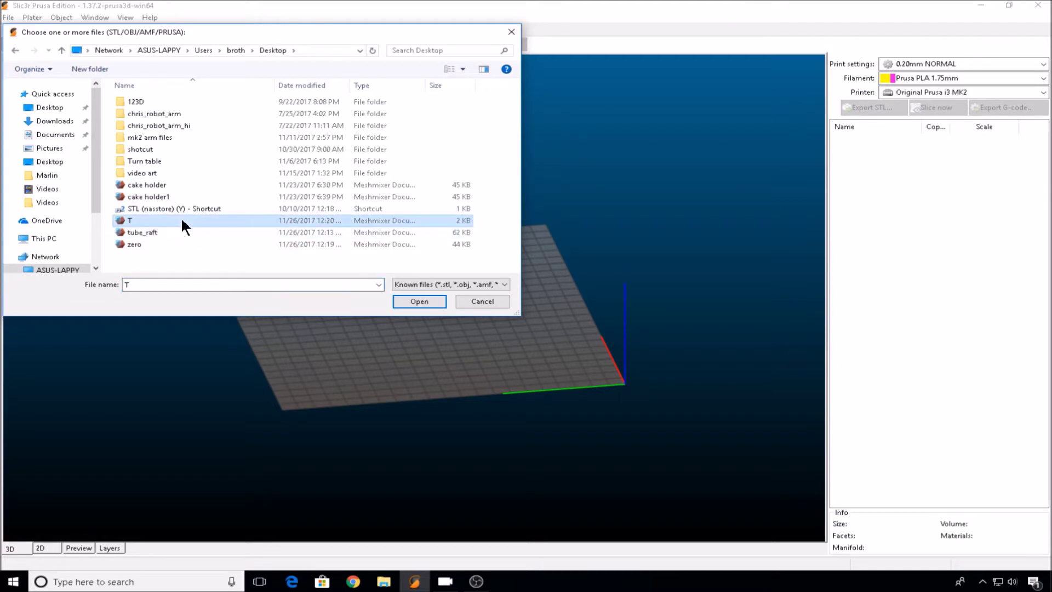
click(427, 305)
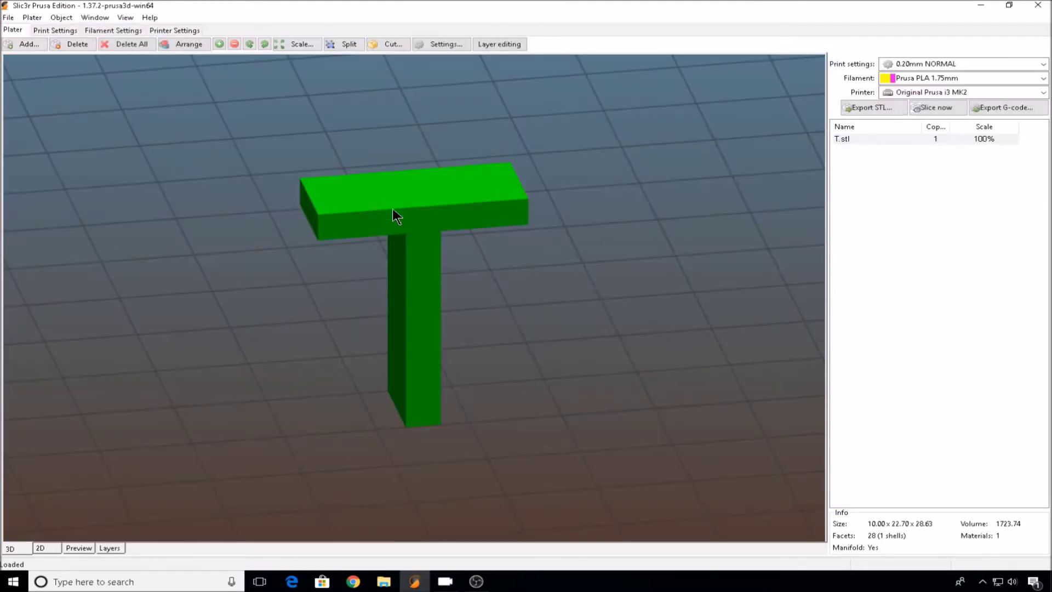
Step: Scale the T model to 250%
click(290, 43)
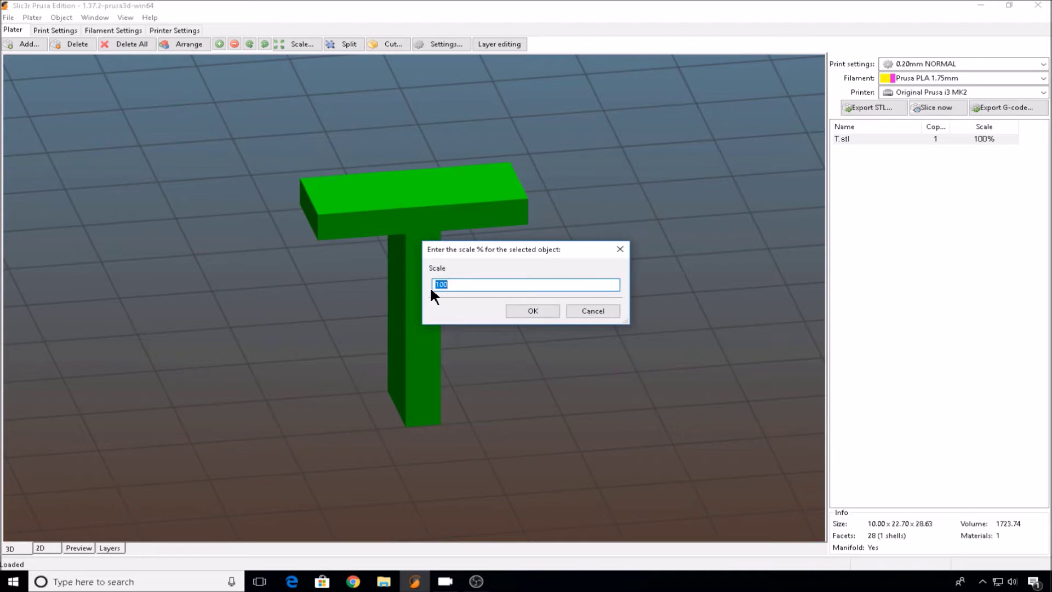
text(250)
key(Return)
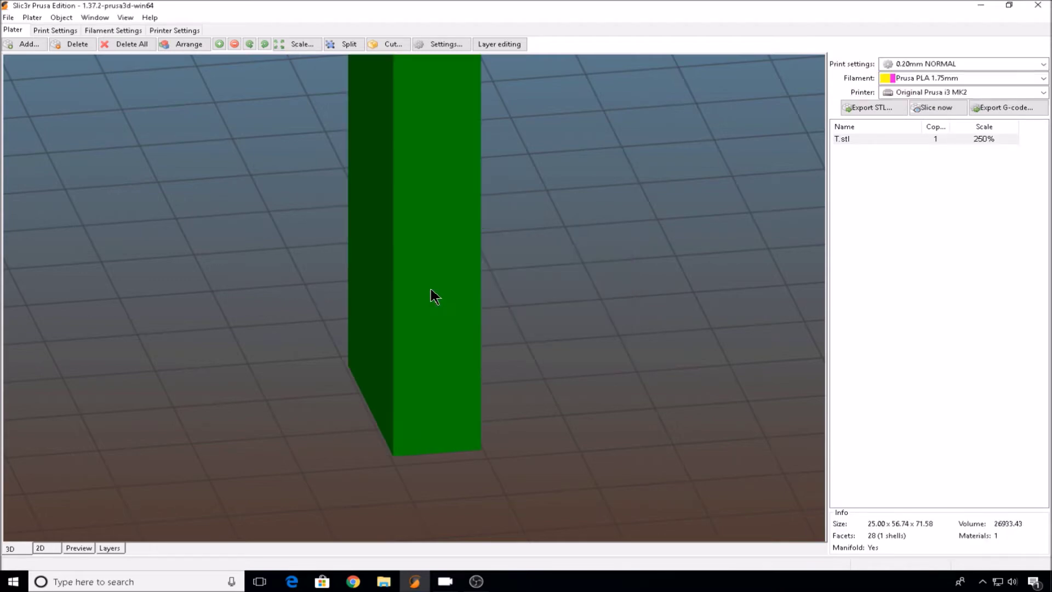
scroll(416, 297, down, 6)
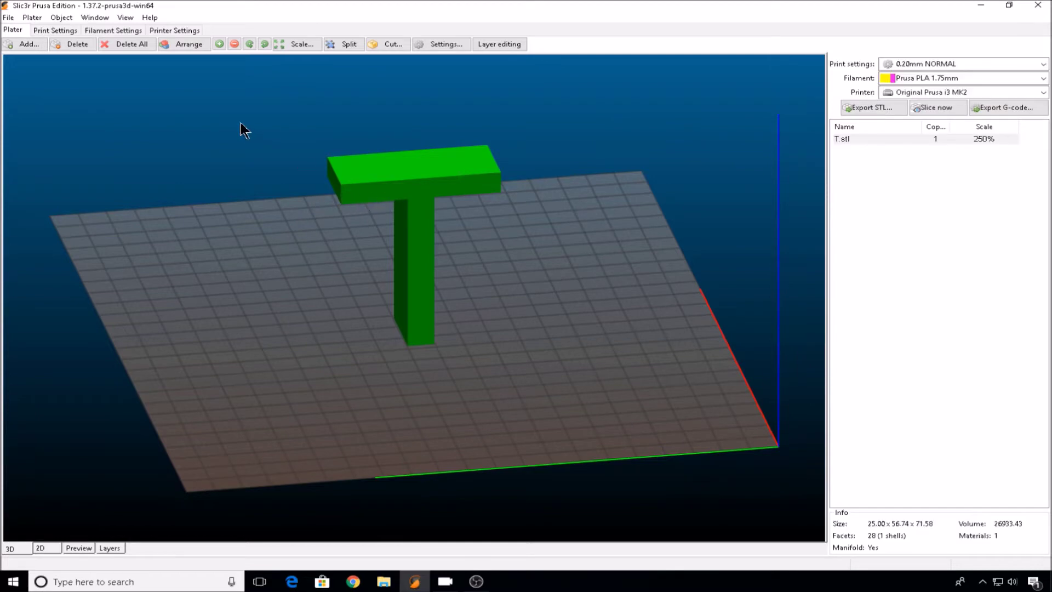
Step: Add a second copy of the T, arrange both on the bed, and remove the extra copy
click(220, 44)
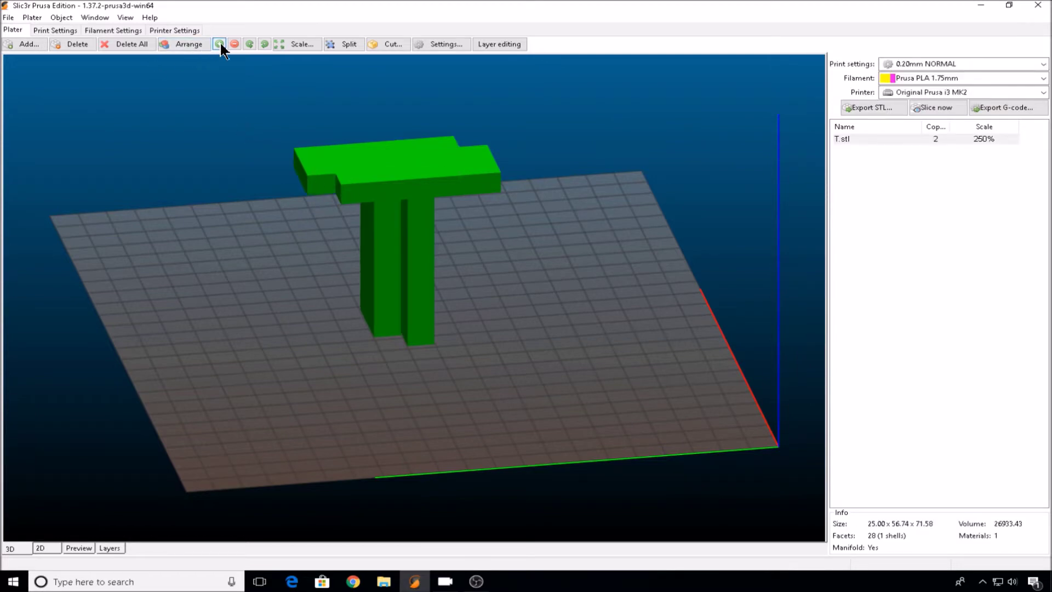
click(179, 43)
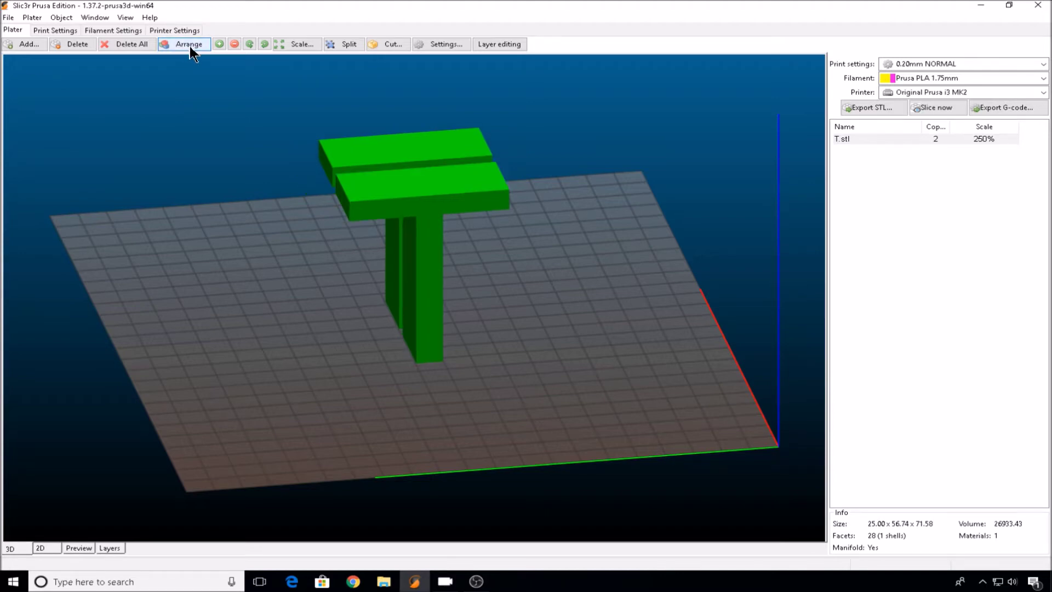
click(234, 44)
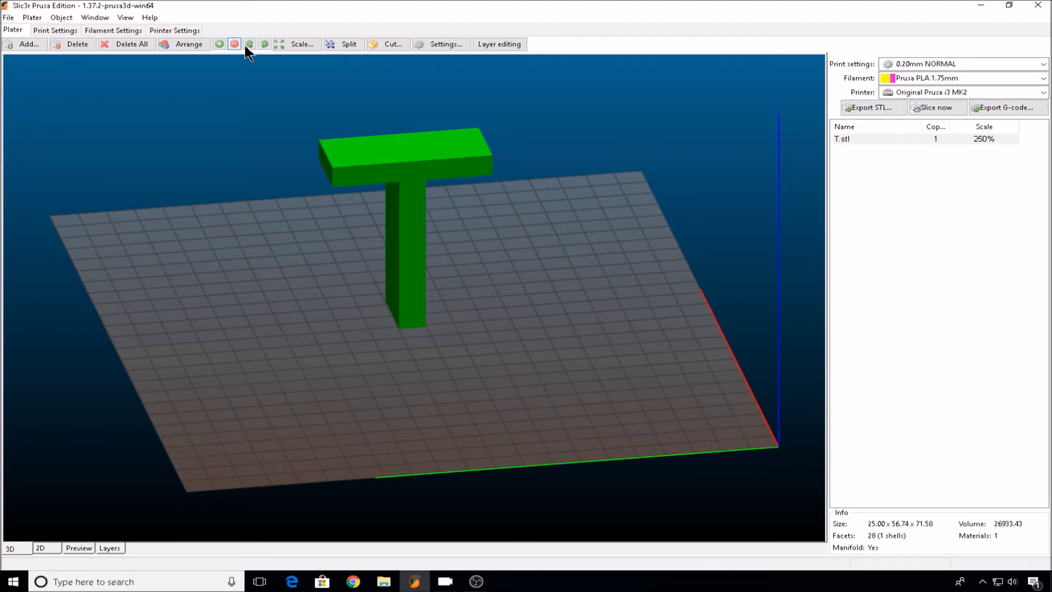
Step: Rotate the T one increment and back again, and reapply its 250% scale
click(250, 45)
click(265, 44)
click(287, 45)
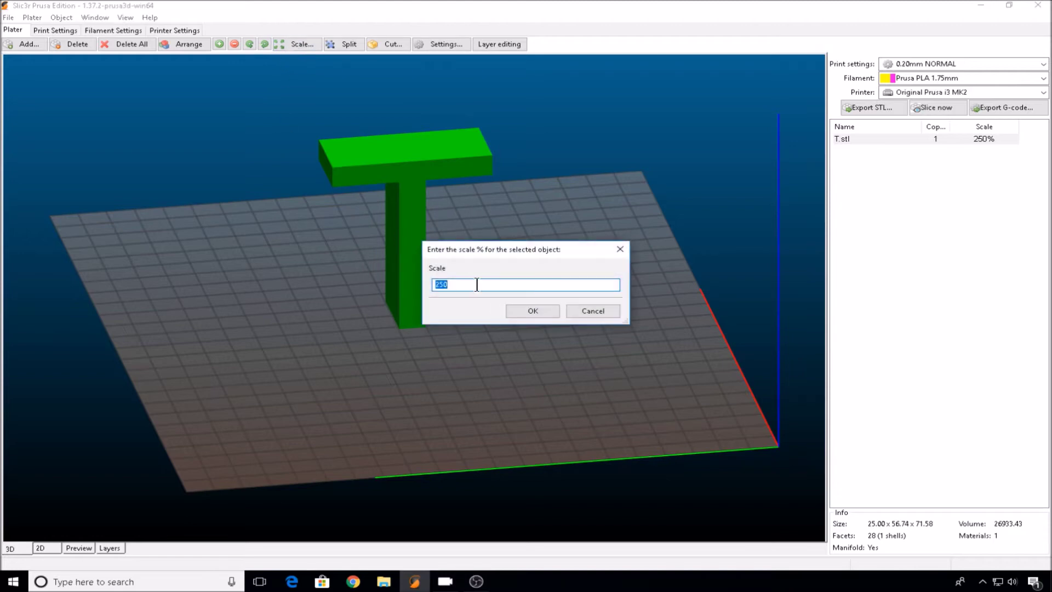
click(525, 310)
scroll(509, 280, up, 2)
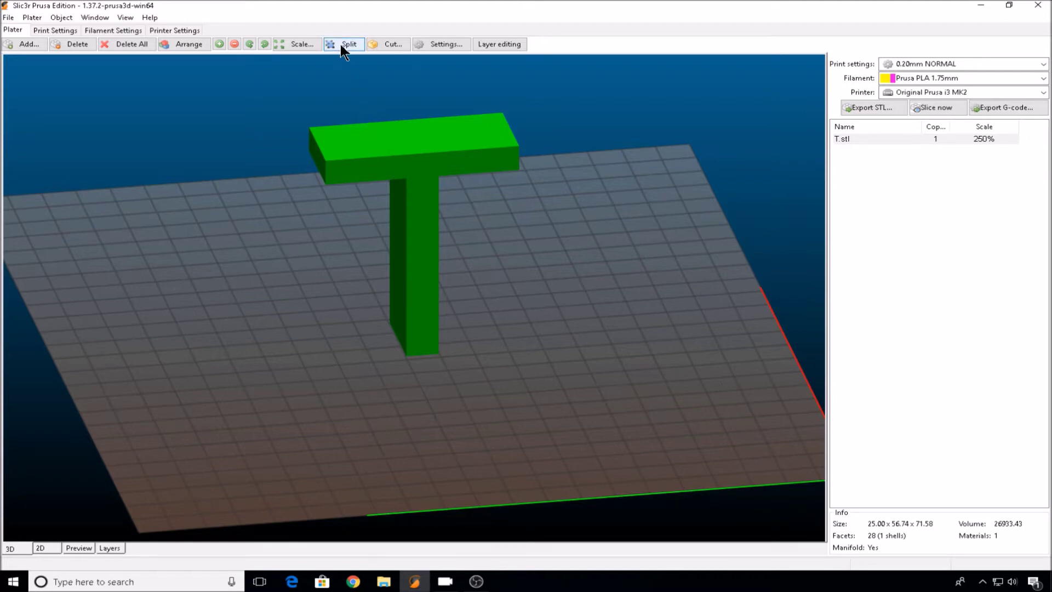
Step: Cut the T horizontally at Z 31.7, keeping both the upper and lower parts
click(386, 47)
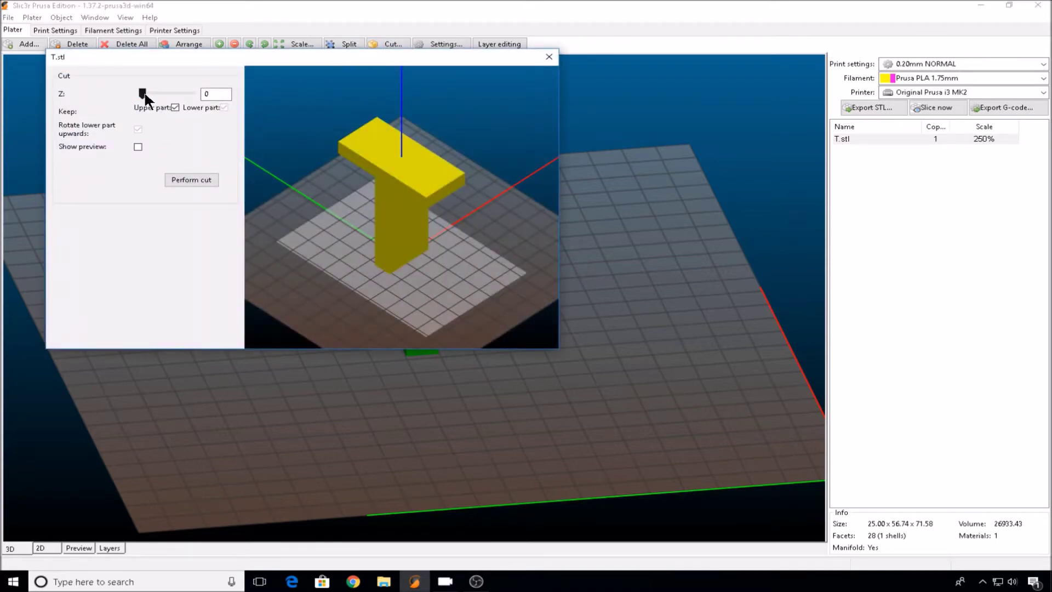
drag(145, 94, 166, 96)
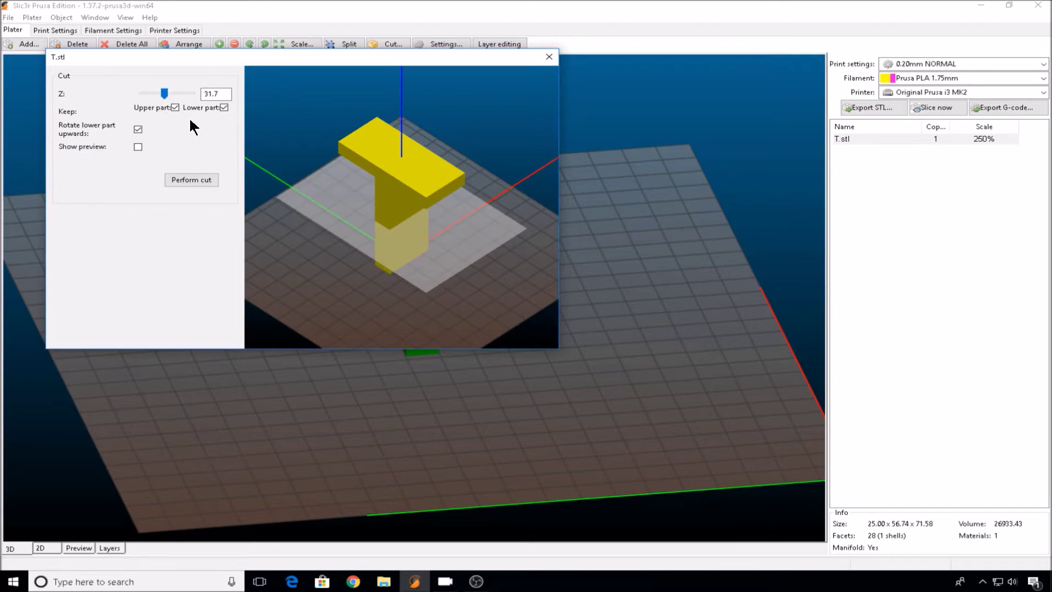
click(188, 181)
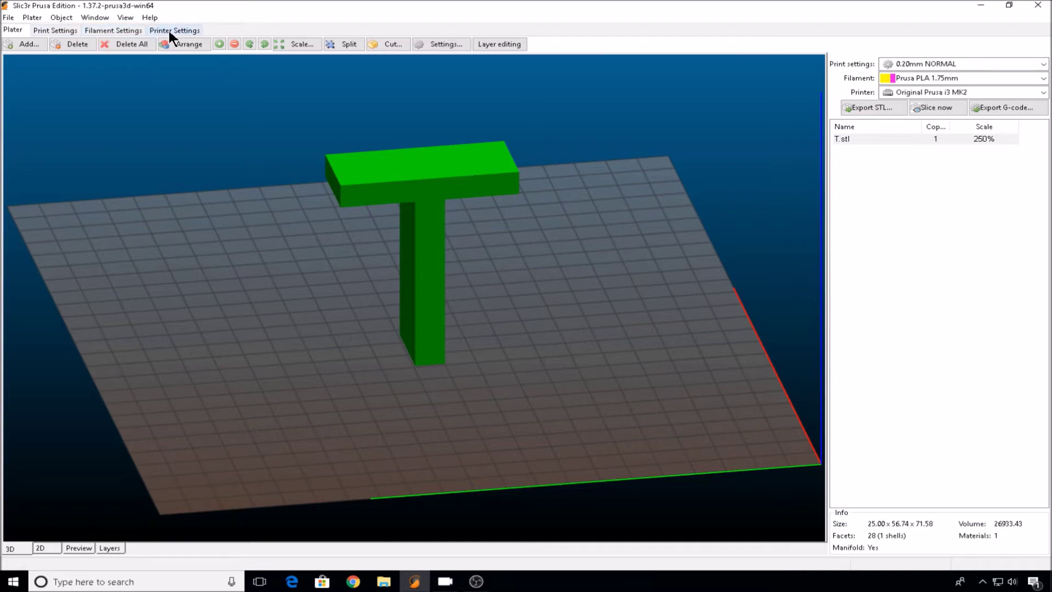
Step: Review the print presets, staying on 0.20mm NORMAL, and examine its layer height, first layer height and perimeter settings
click(59, 31)
click(166, 45)
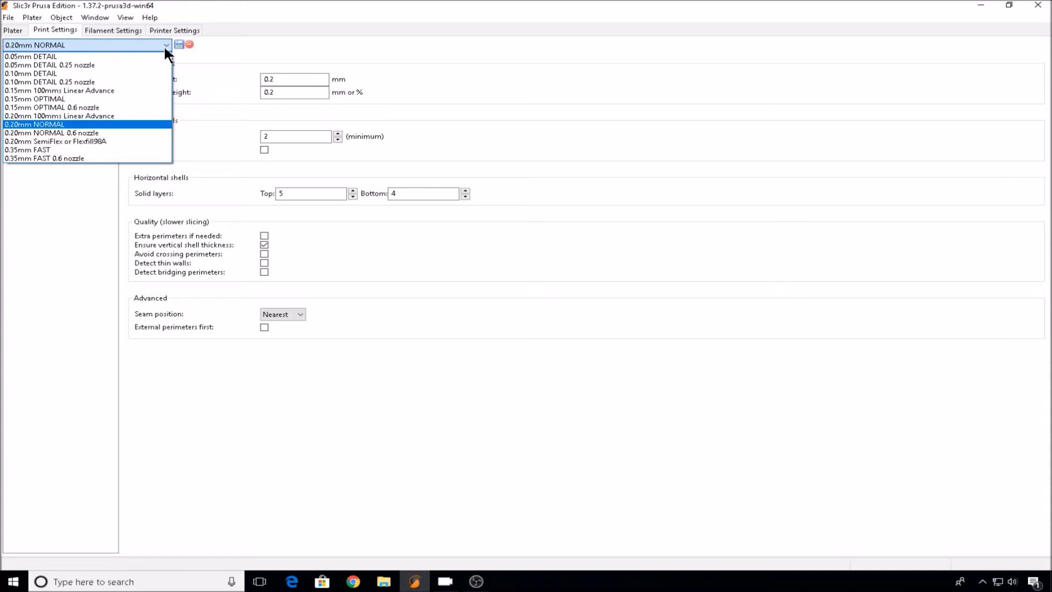
click(122, 124)
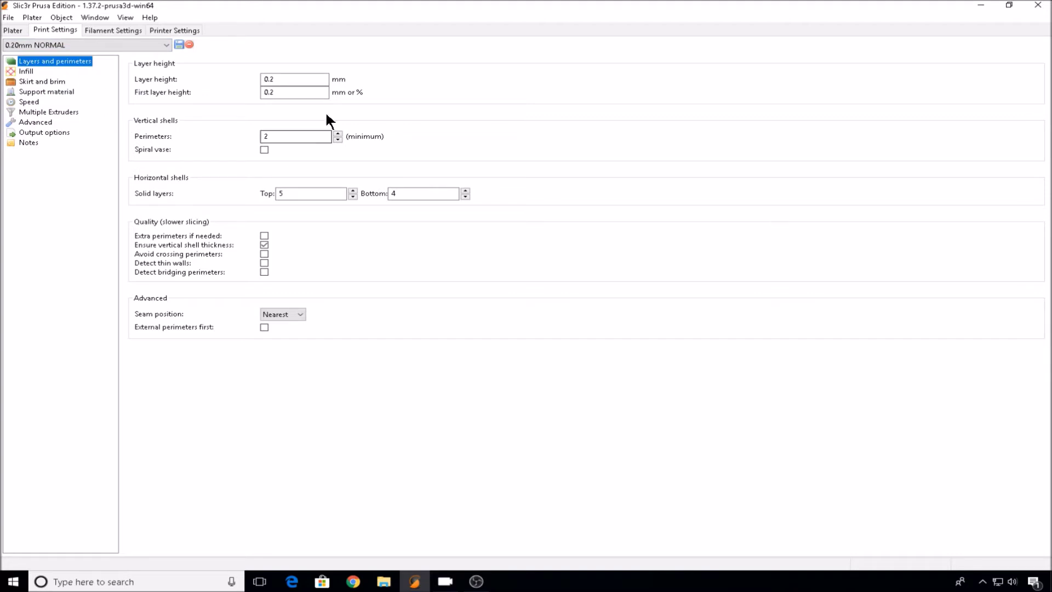
click(322, 79)
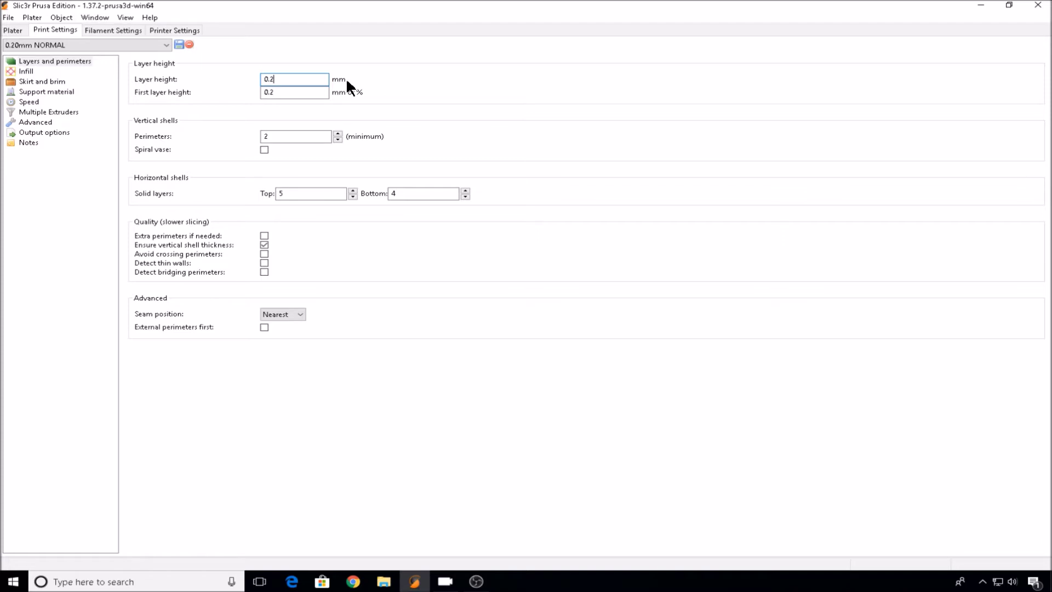
click(308, 91)
key(Tab)
Step: Lower the sliced preview's visible height to 1.60 mm to examine the top layers, perimeters, infill and solid bottom
click(12, 30)
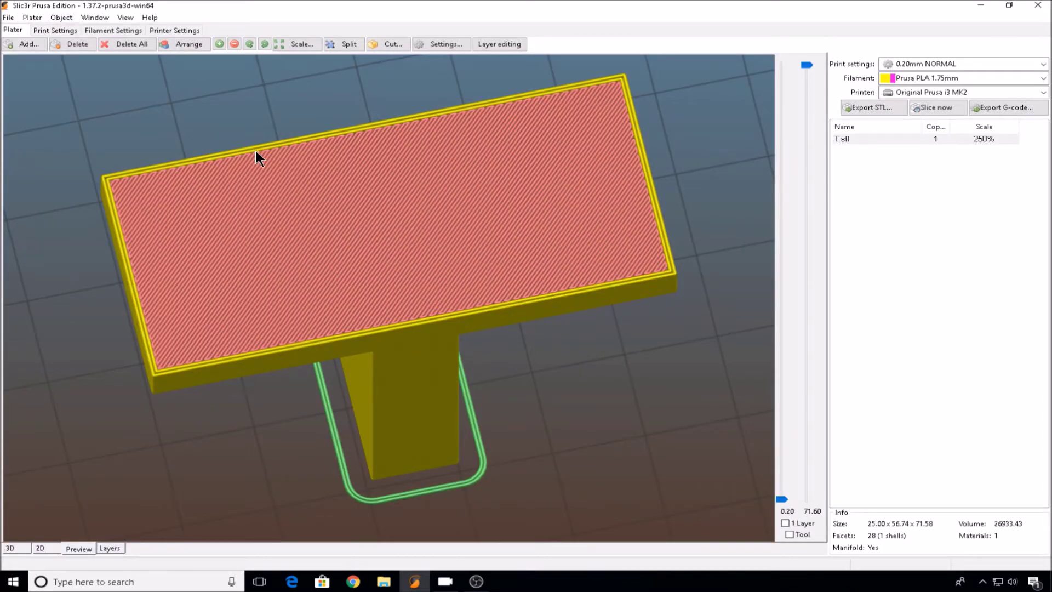
key(ctrl+2)
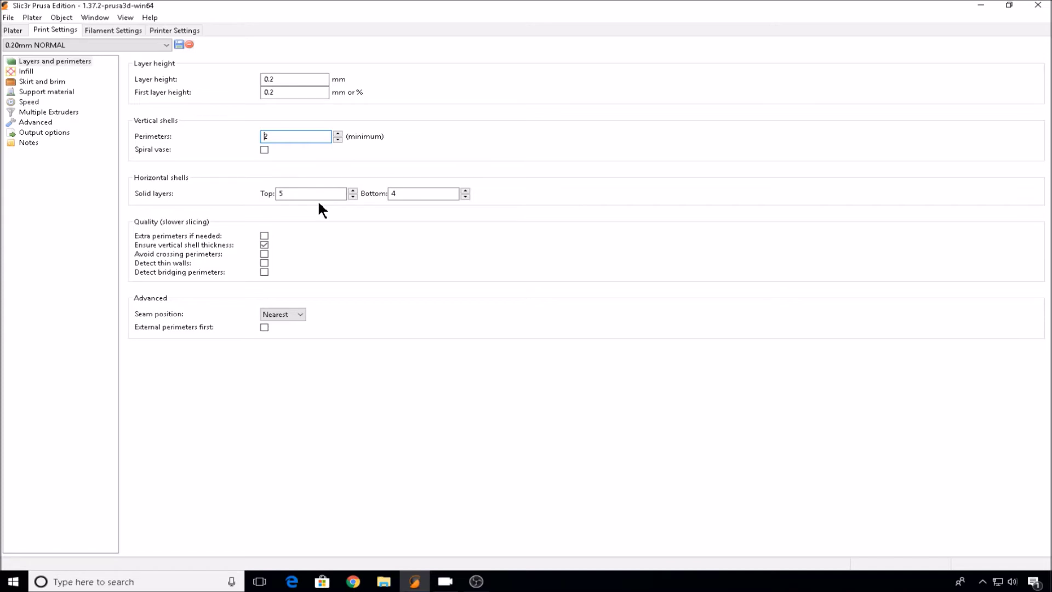
key(ctrl+1)
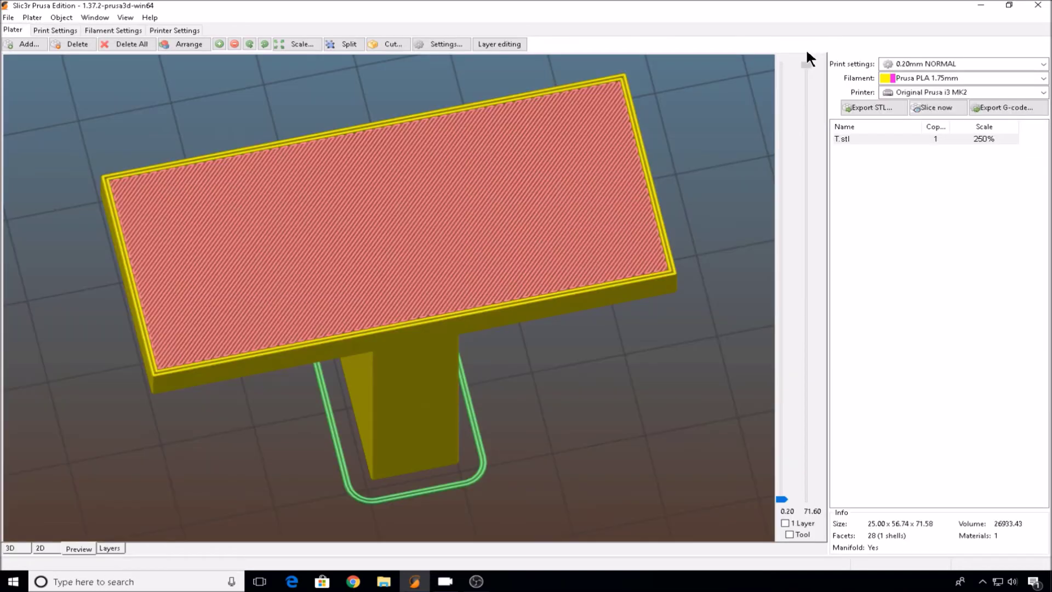
drag(808, 62, 807, 93)
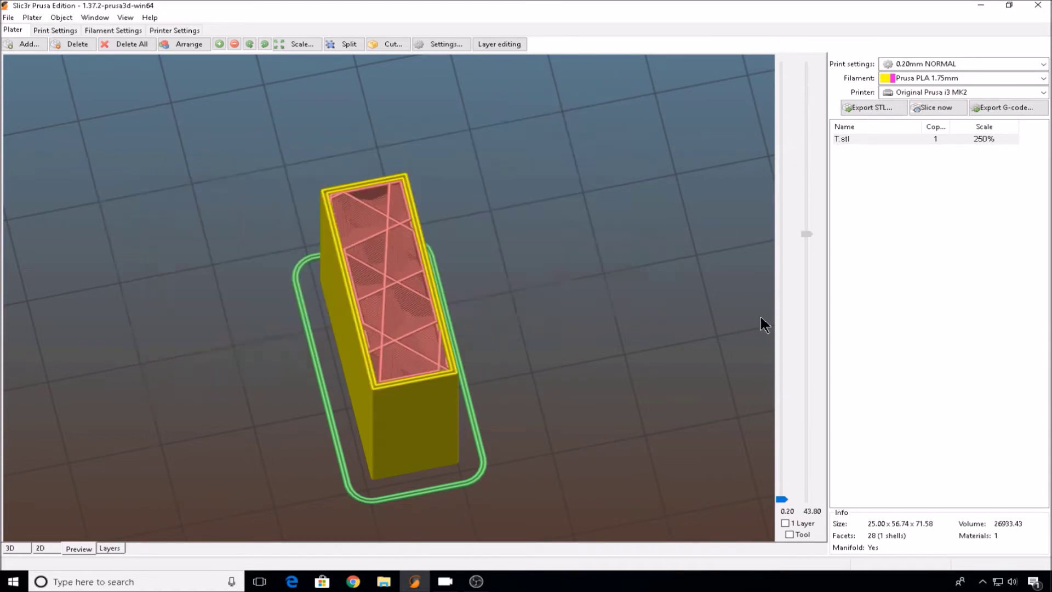
drag(806, 234, 807, 488)
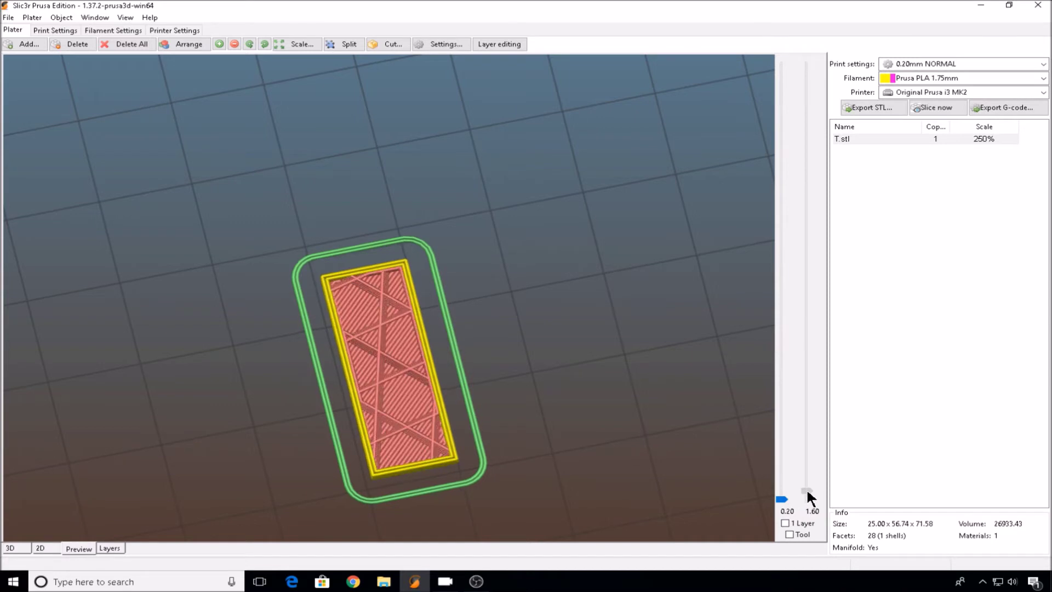
Step: Review the available seam positions and the infill and top/bottom fill patterns in the print settings
click(54, 30)
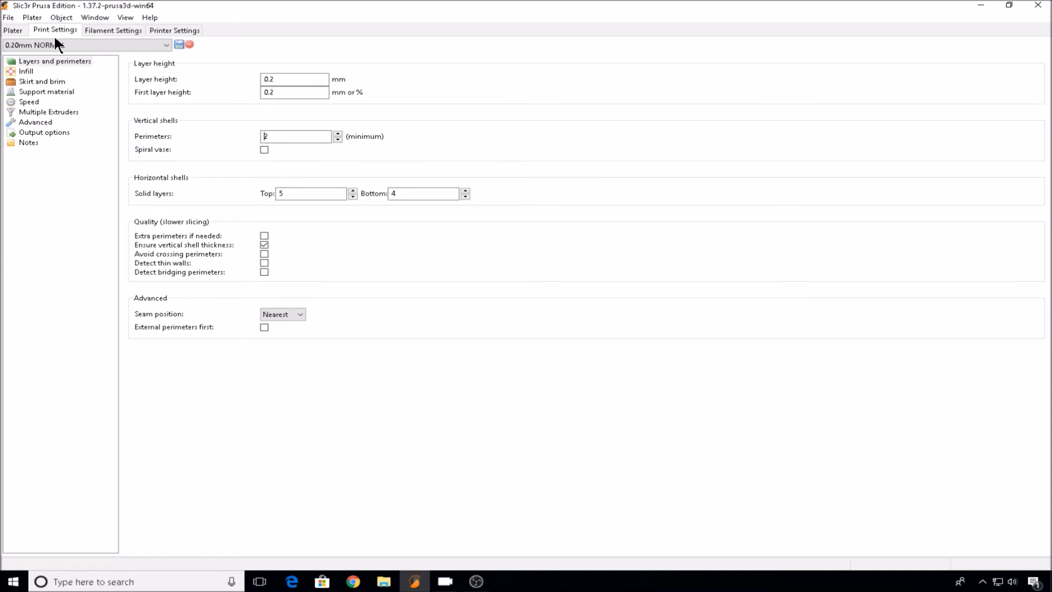
click(302, 315)
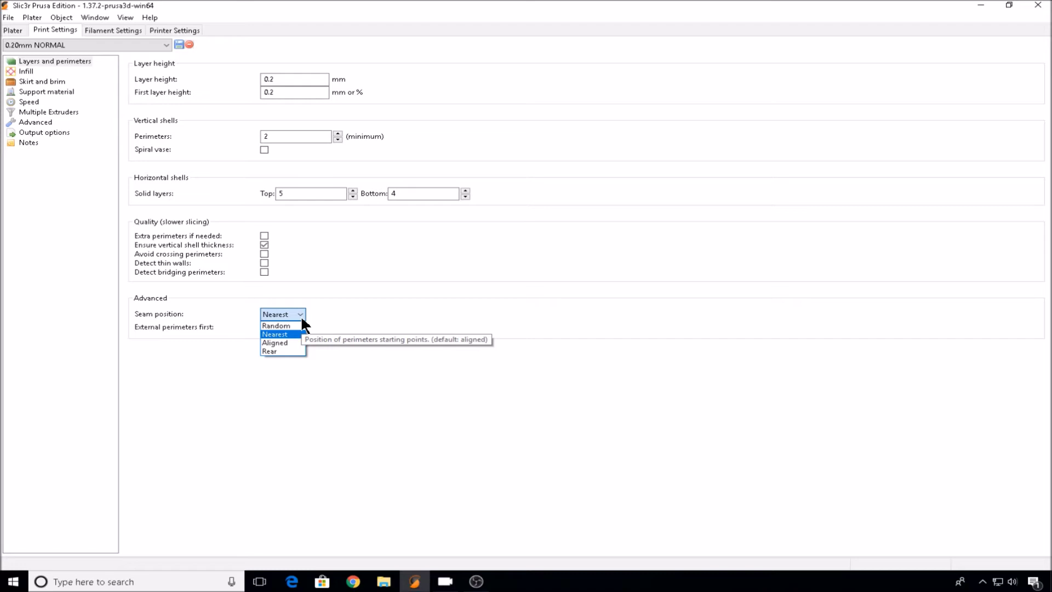
click(334, 316)
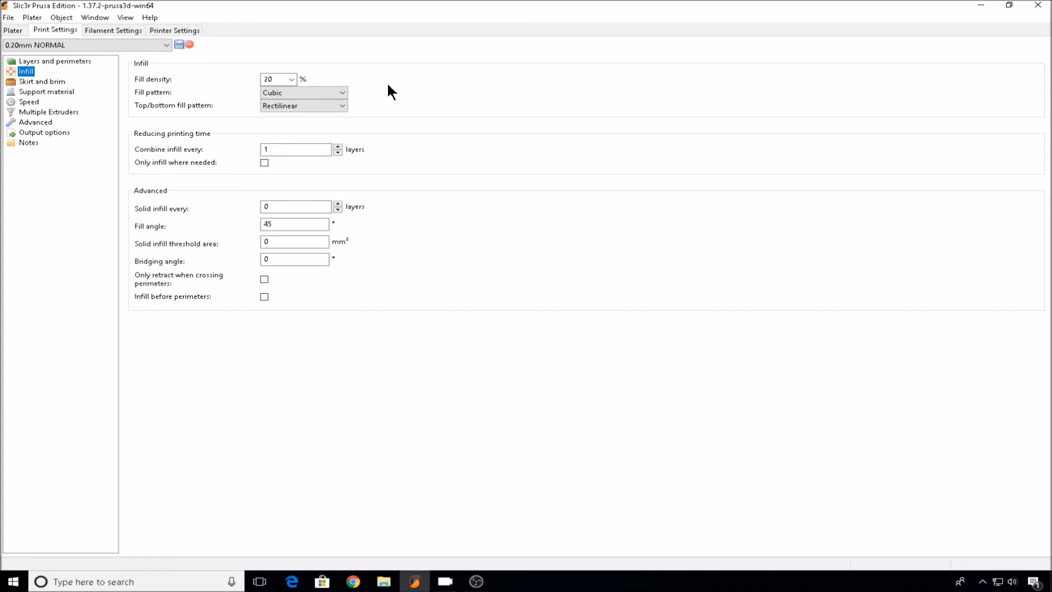
click(324, 105)
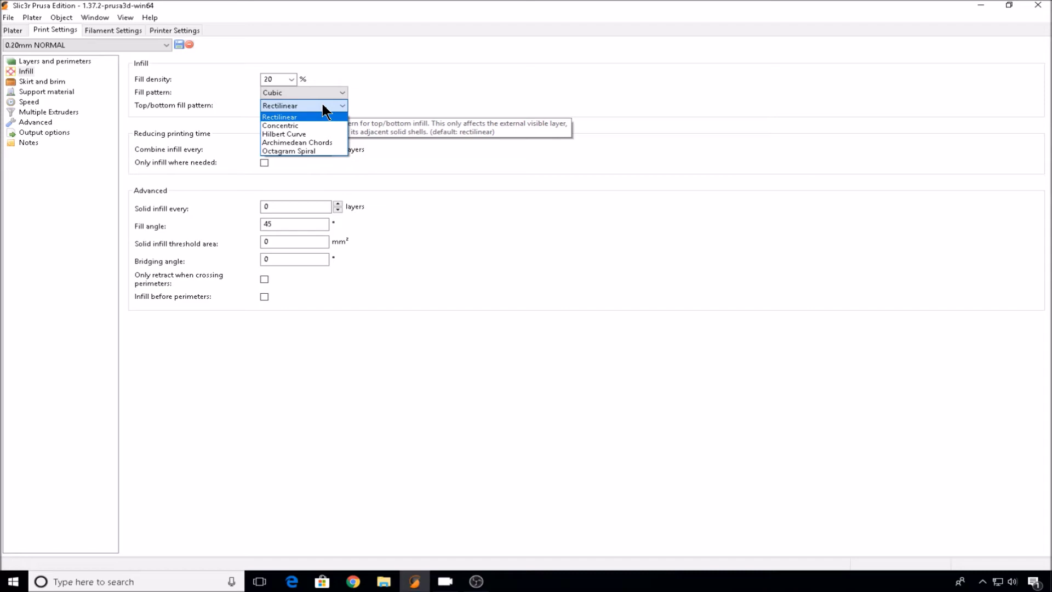
click(325, 110)
click(334, 92)
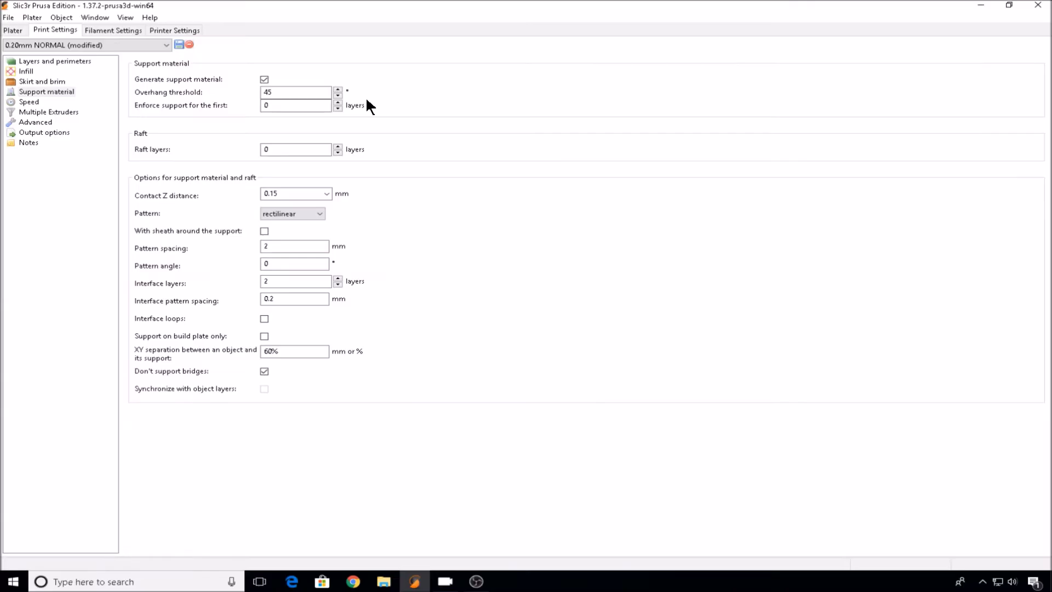
Step: Enable support on build plate only in the support material settings, and return to the plater
click(372, 86)
key(Tab)
key(Tab)
click(264, 335)
click(20, 28)
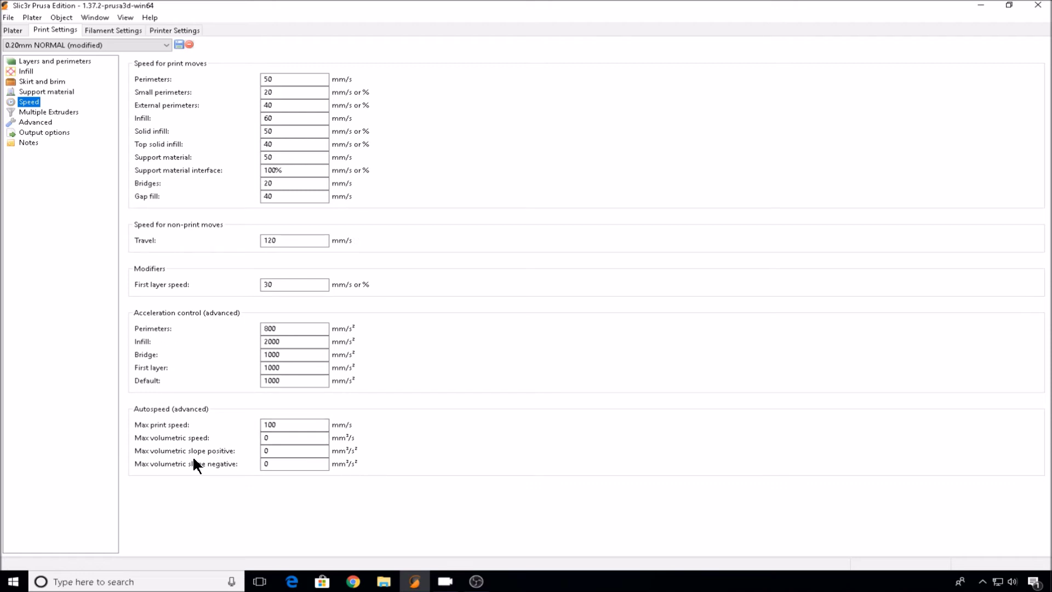
Step: Review the speed, multiple extruder, advanced and output option pages of the print settings
mouse_move(193, 466)
click(63, 113)
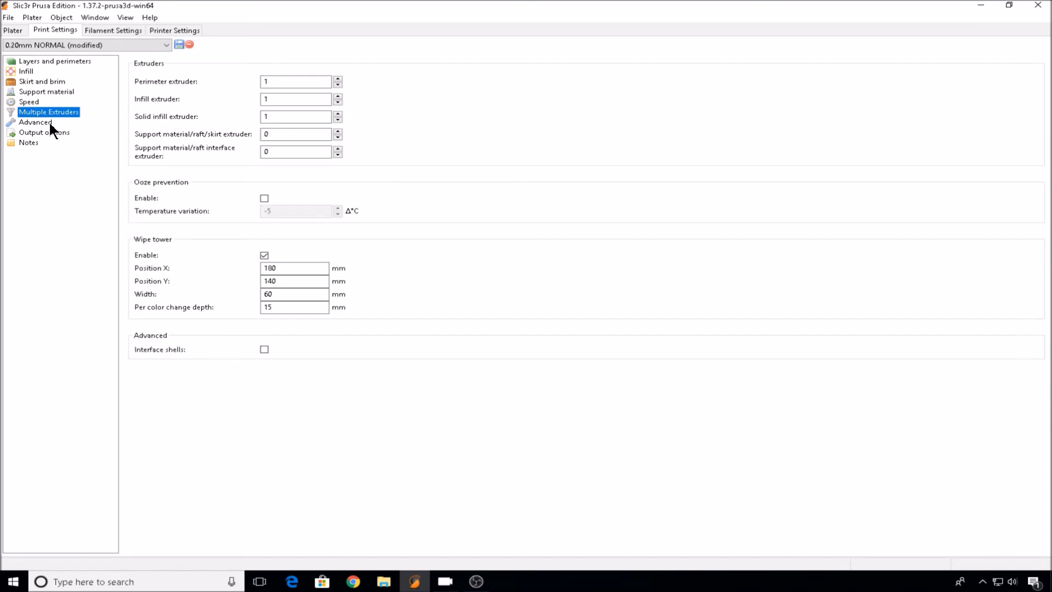
click(50, 122)
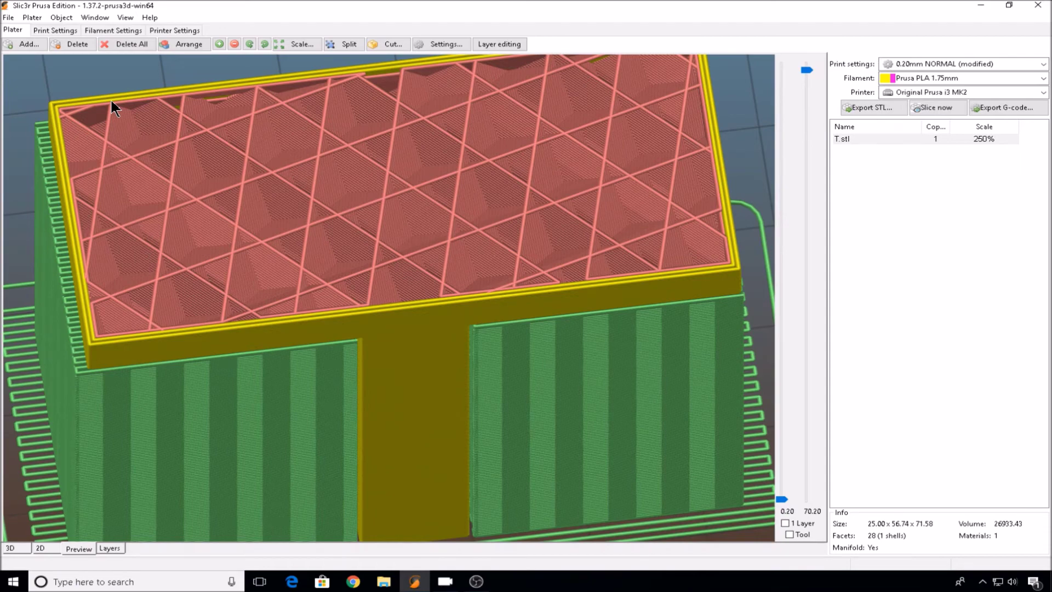
key(ctrl+2)
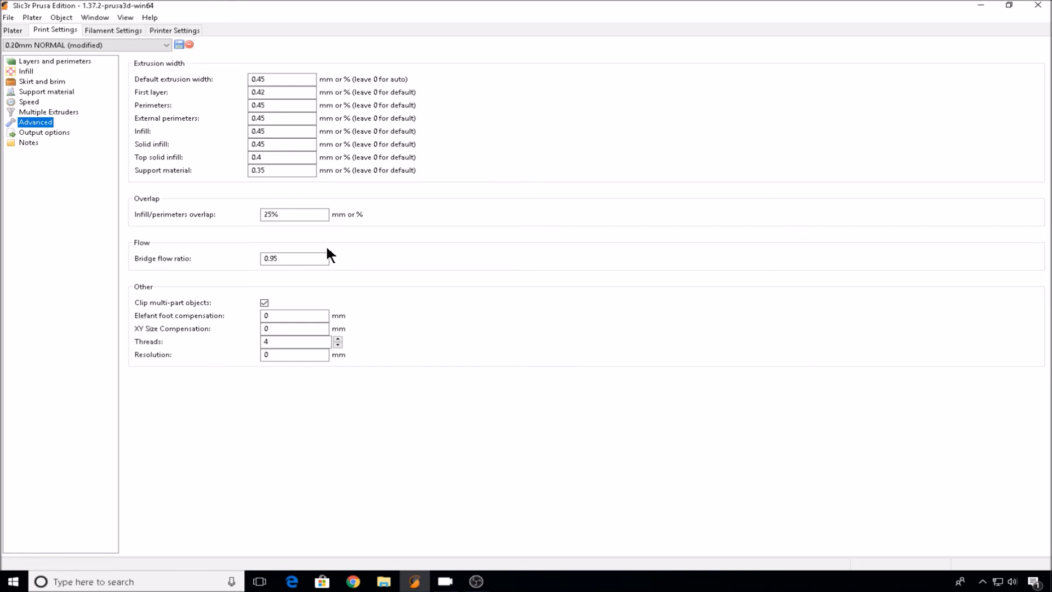
key(Down)
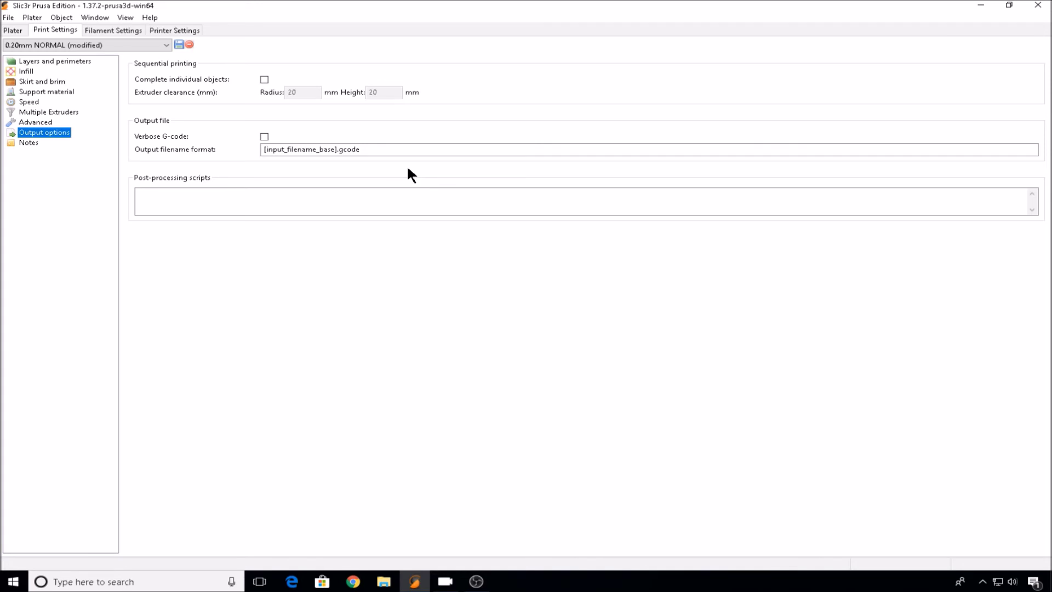
Step: Select the Prusa PLA 1.75mm preset in the filament settings
click(114, 30)
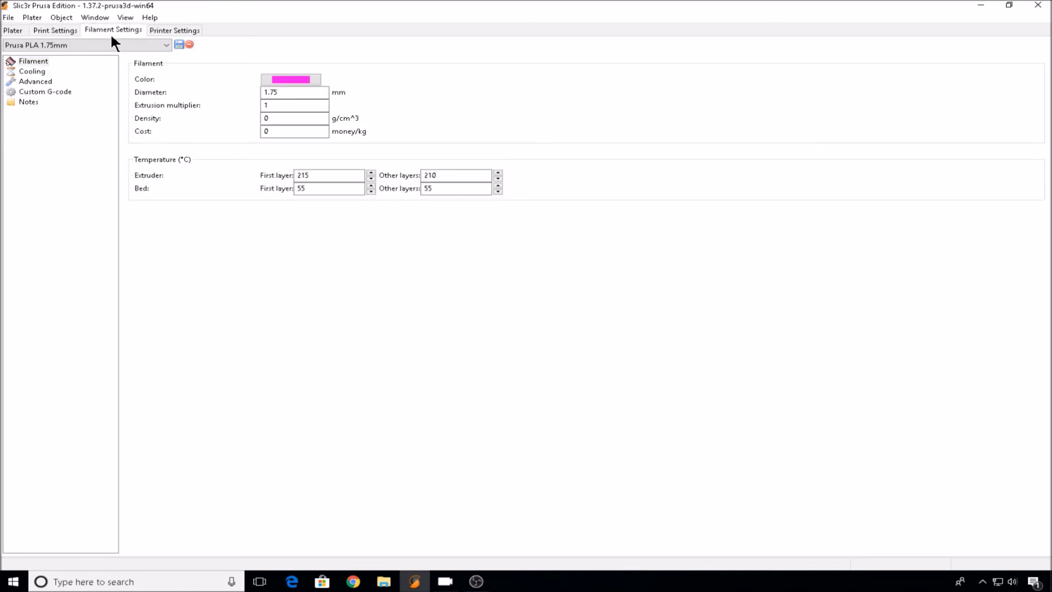
click(126, 44)
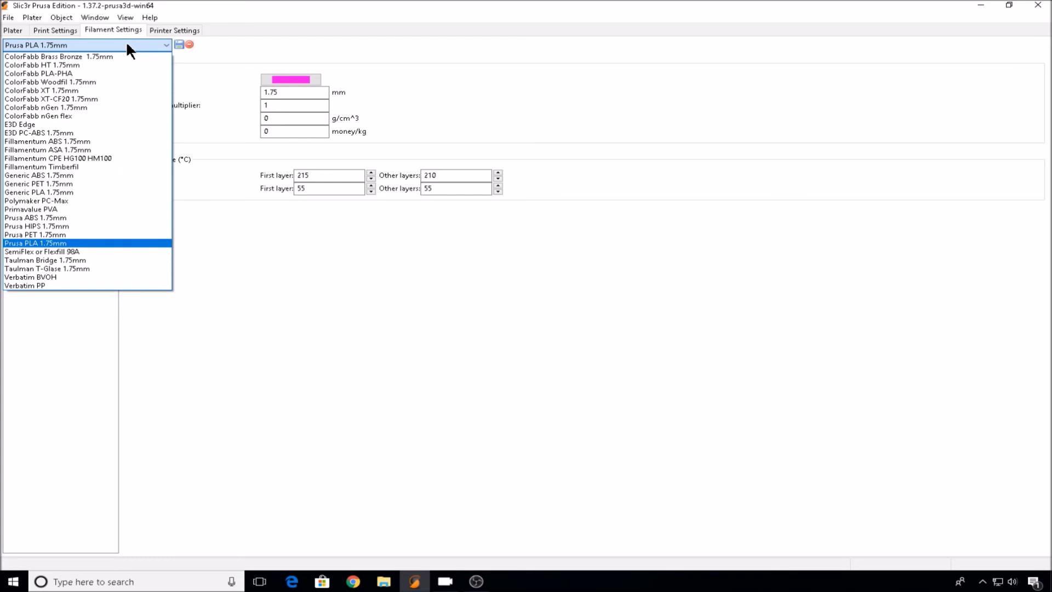
click(135, 243)
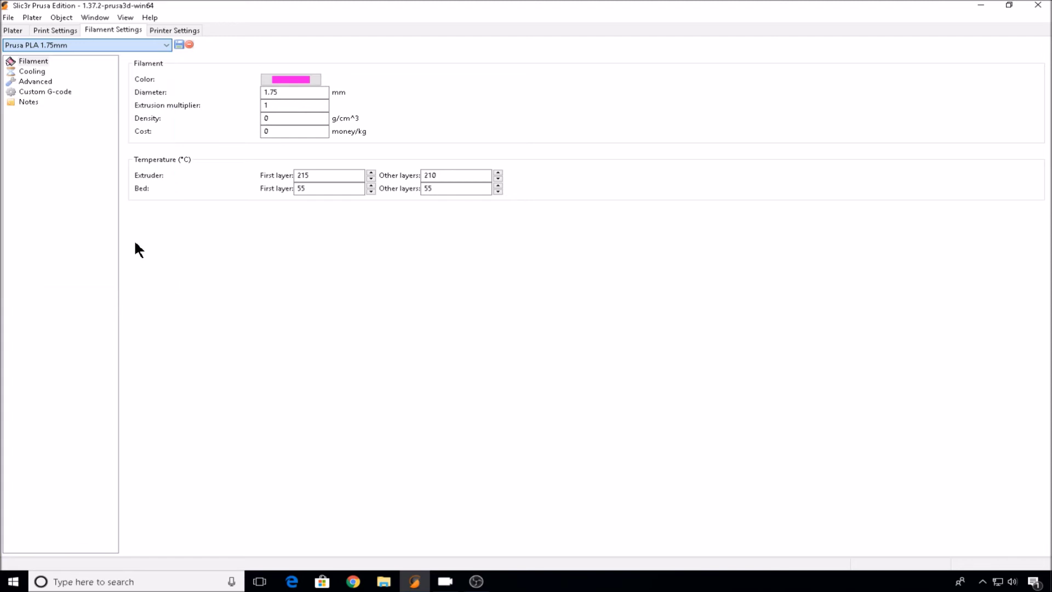
Step: Review the filament's extrusion multiplier and temperatures, and its cooling, advanced and custom G-code settings
click(285, 106)
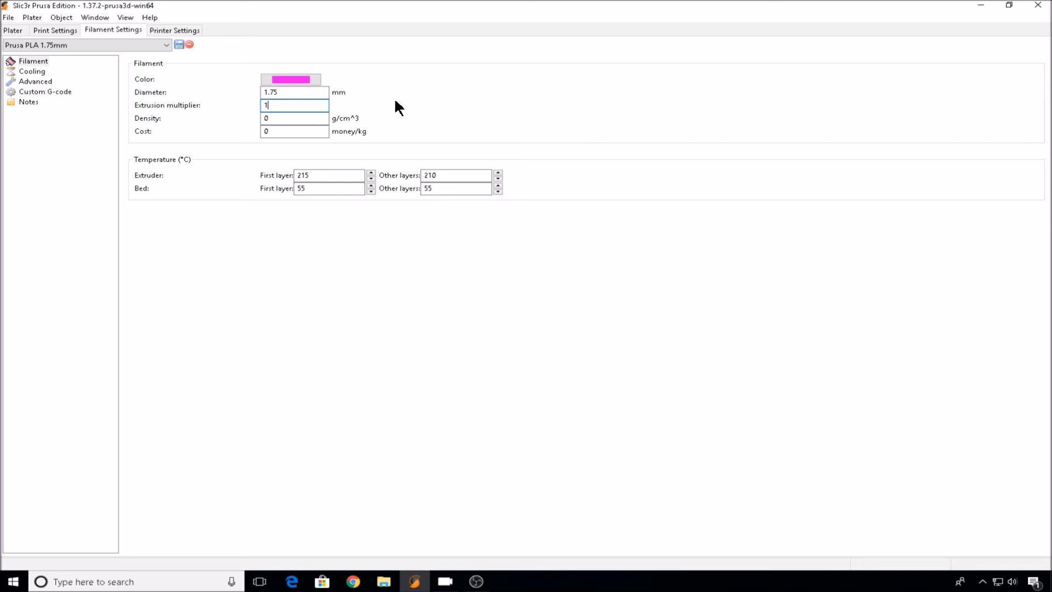
click(335, 176)
click(31, 72)
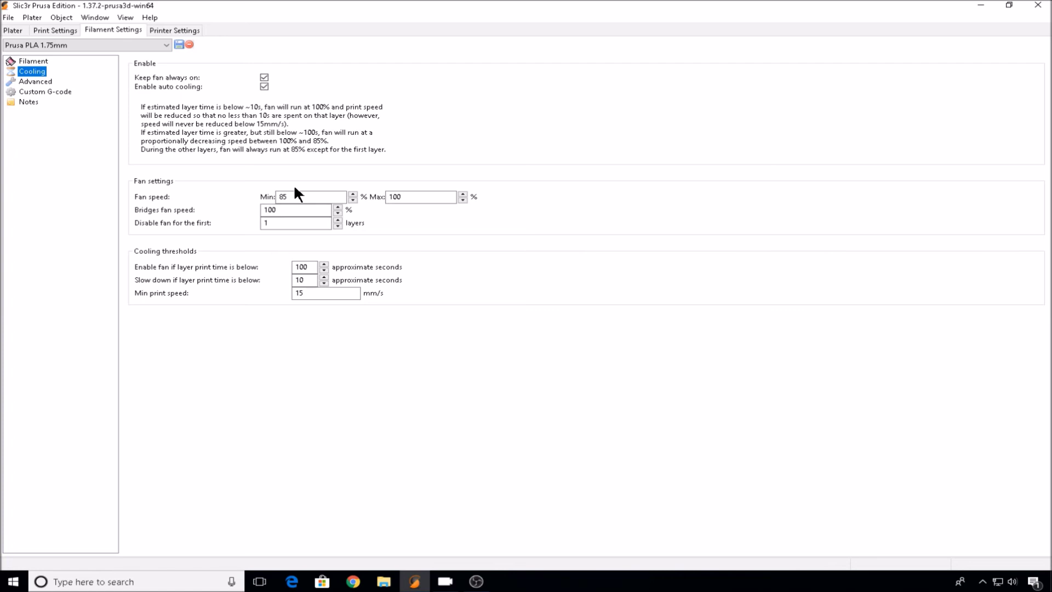
key(Down)
key(Down)
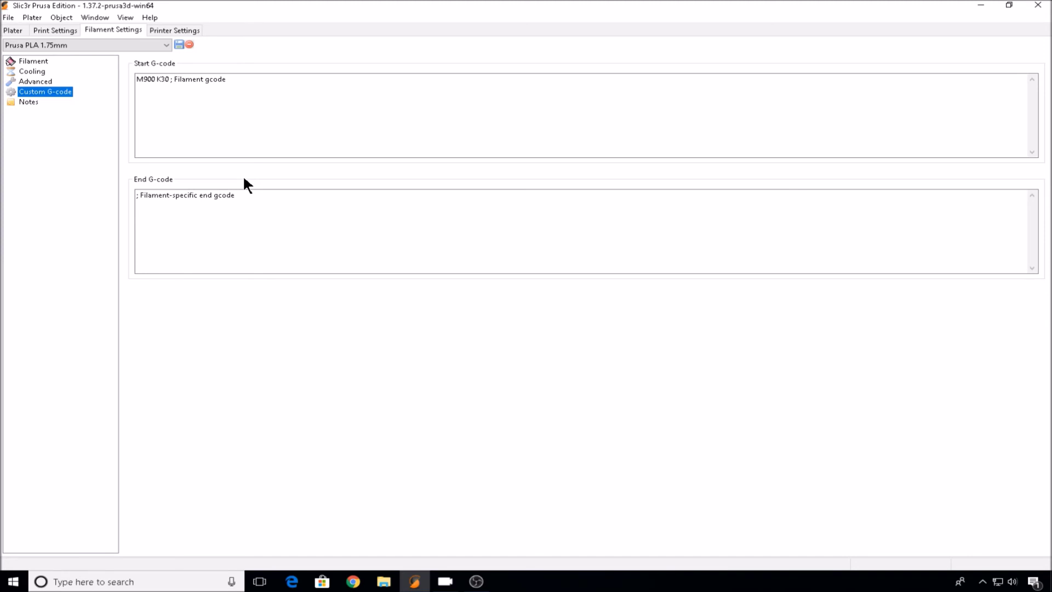
Step: Review the bed shape options, size and origin in the general printer settings, and close the bed shape dialog
key(ctrl+4)
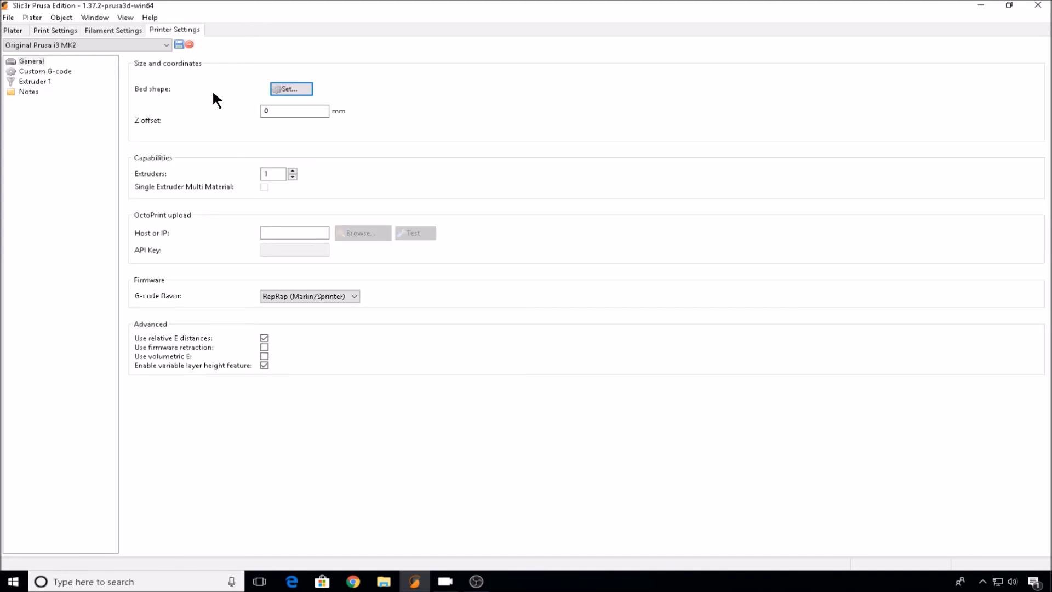
click(287, 90)
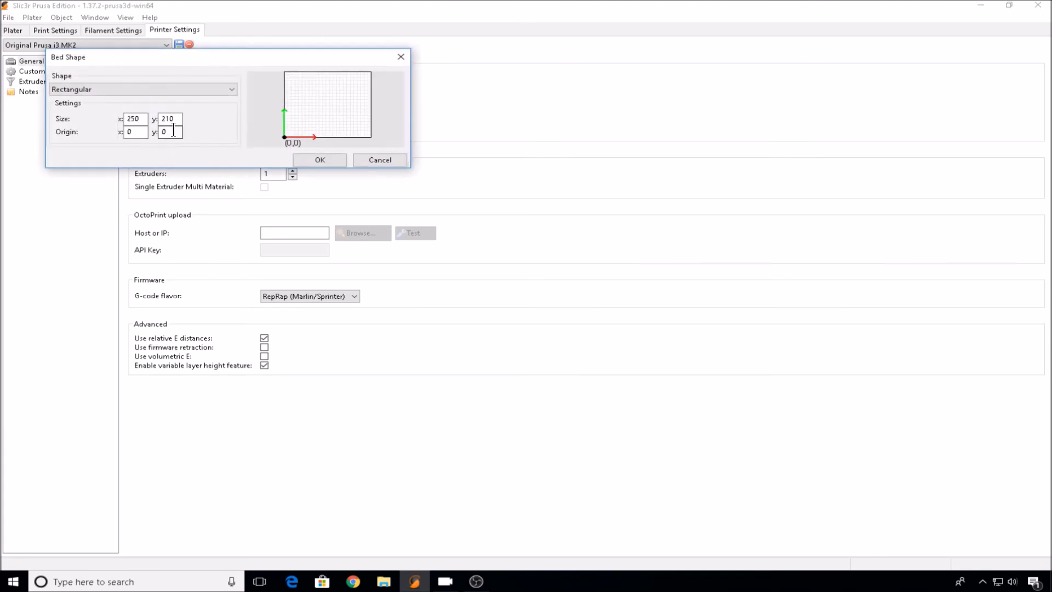
click(231, 91)
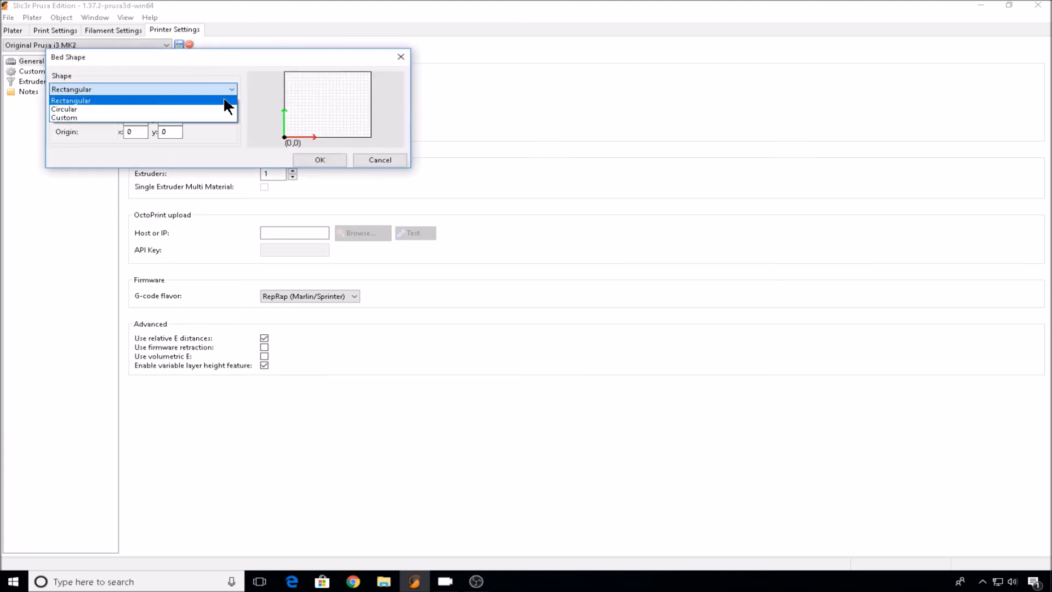
click(240, 63)
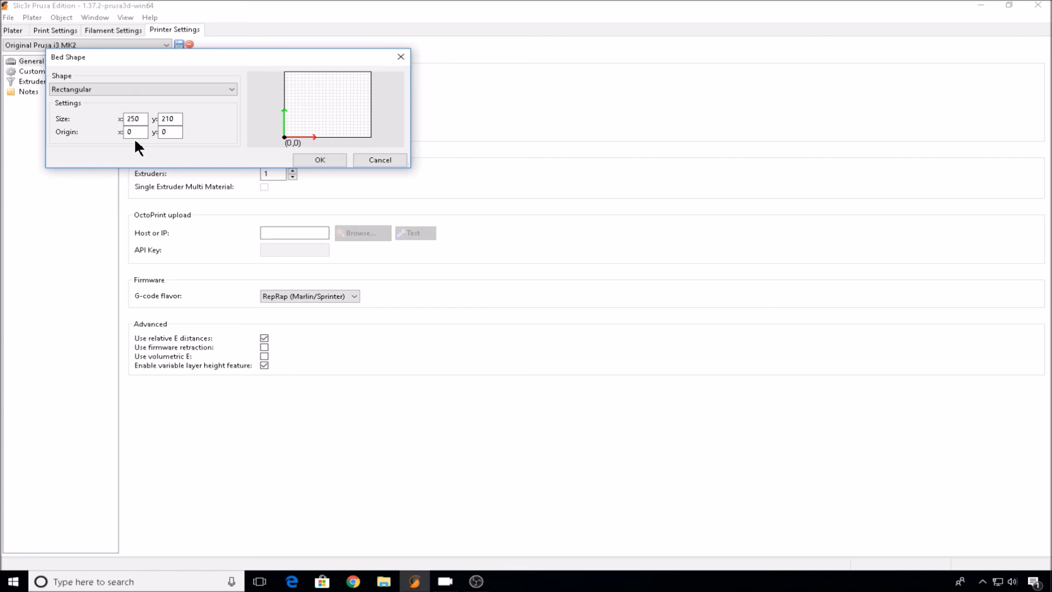
key(Return)
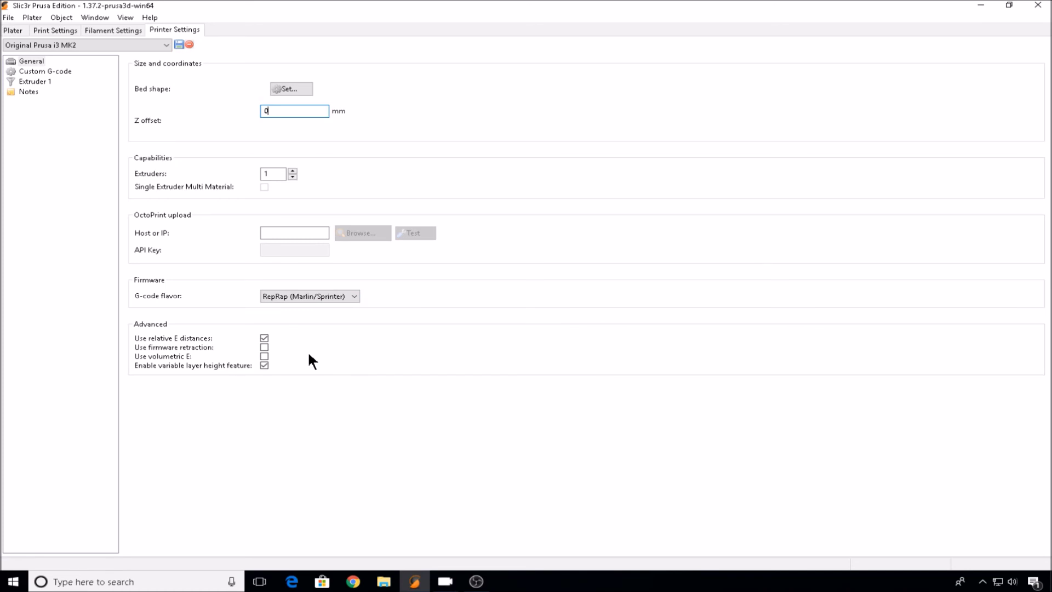
Step: Review the printer's custom G-code, and the nozzle diameter, layer height limits and retraction settings of Extruder 1
key(Down)
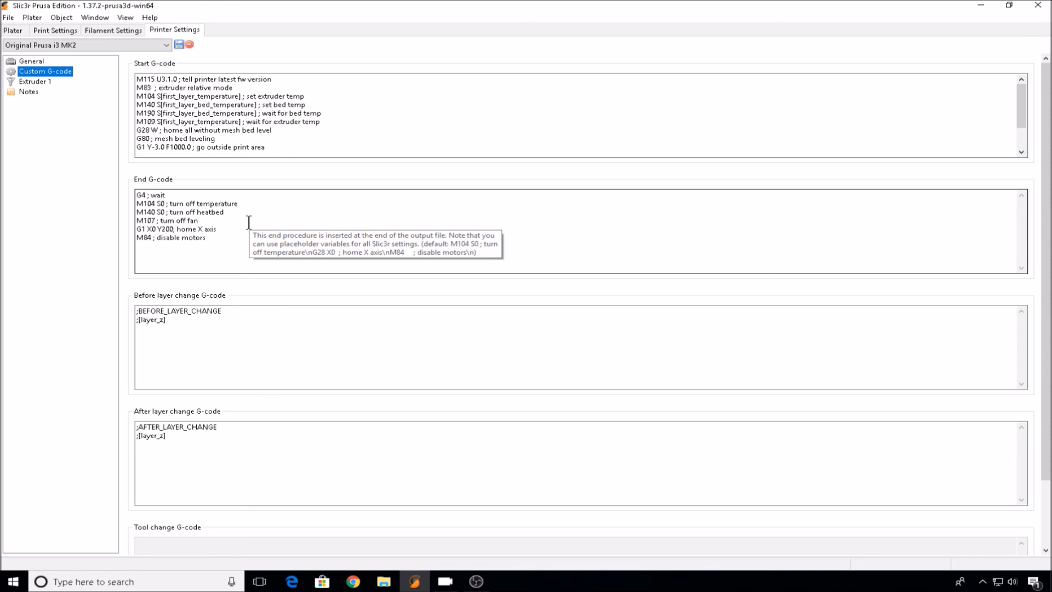
scroll(242, 236, down, 2)
click(229, 255)
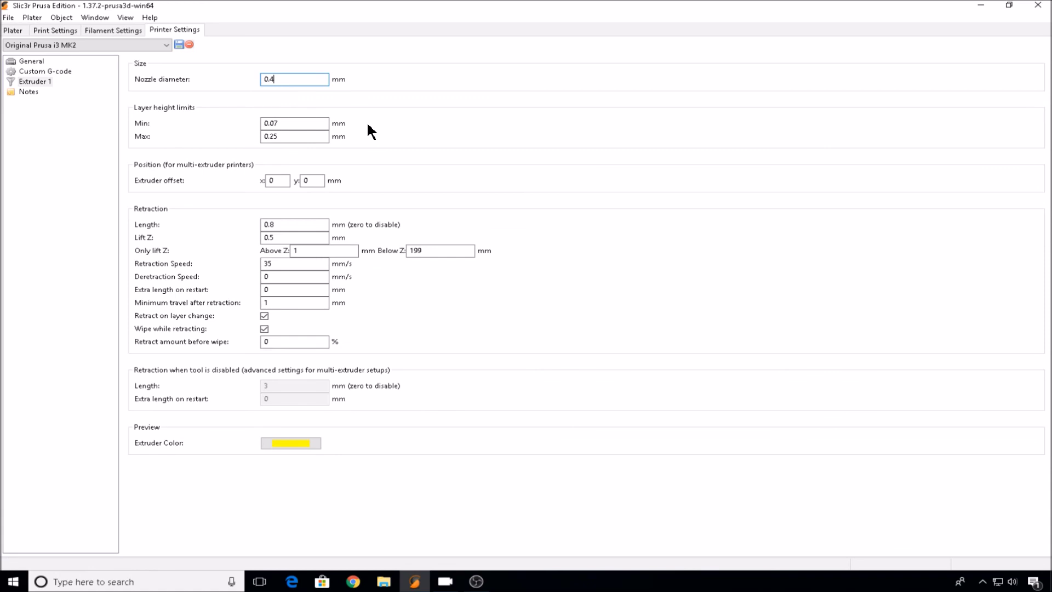
key(Tab)
key(Tab)
key(Tab)
key(Tab)
key(Tab)
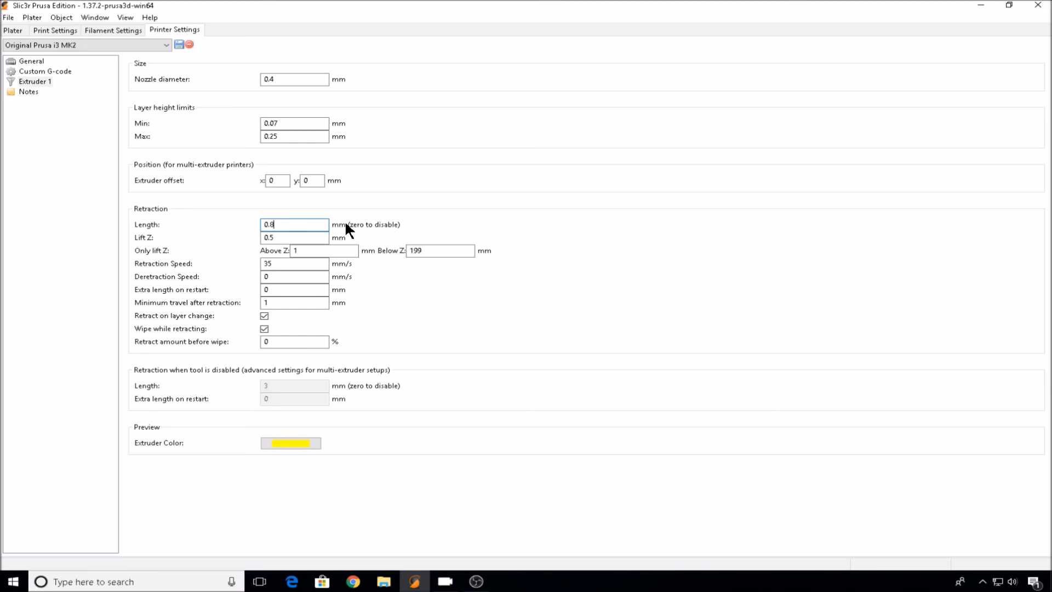
key(Tab)
Step: Return to the plater and export the T model's G-code to the Desktop under the file name T
key(ctrl+1)
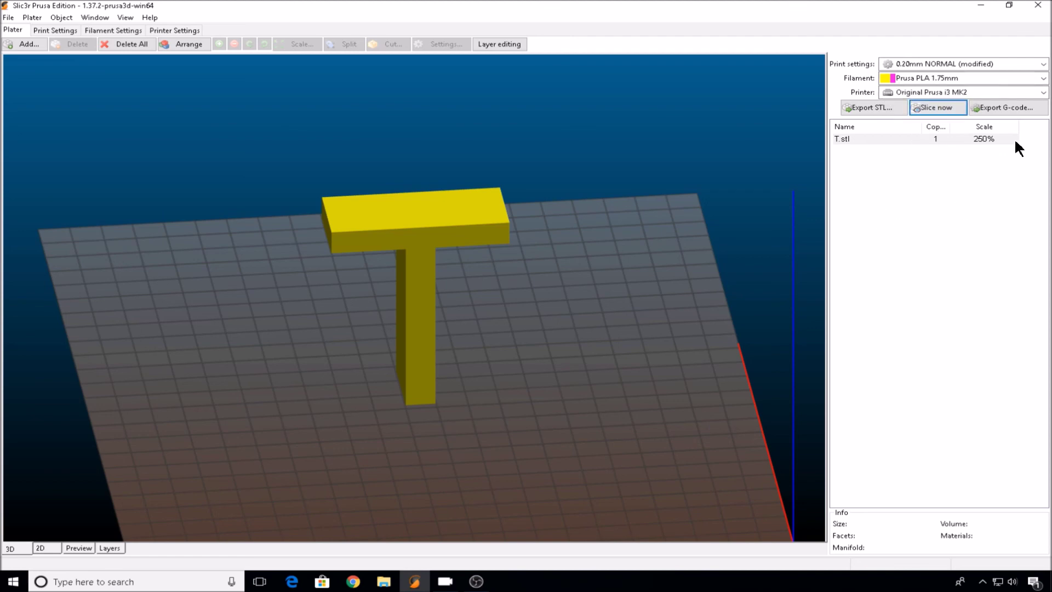
click(1017, 108)
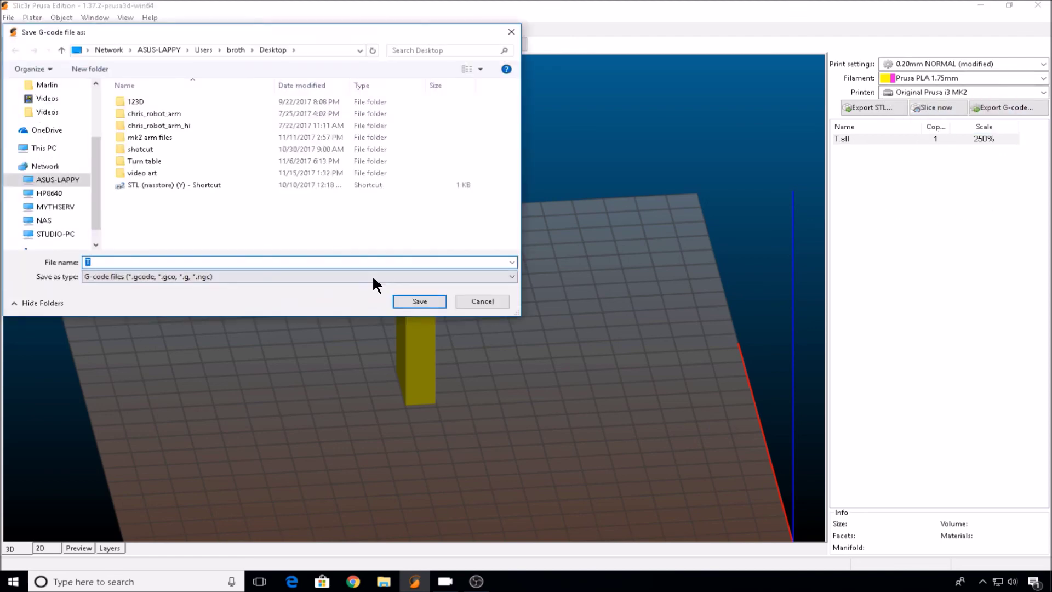
click(413, 298)
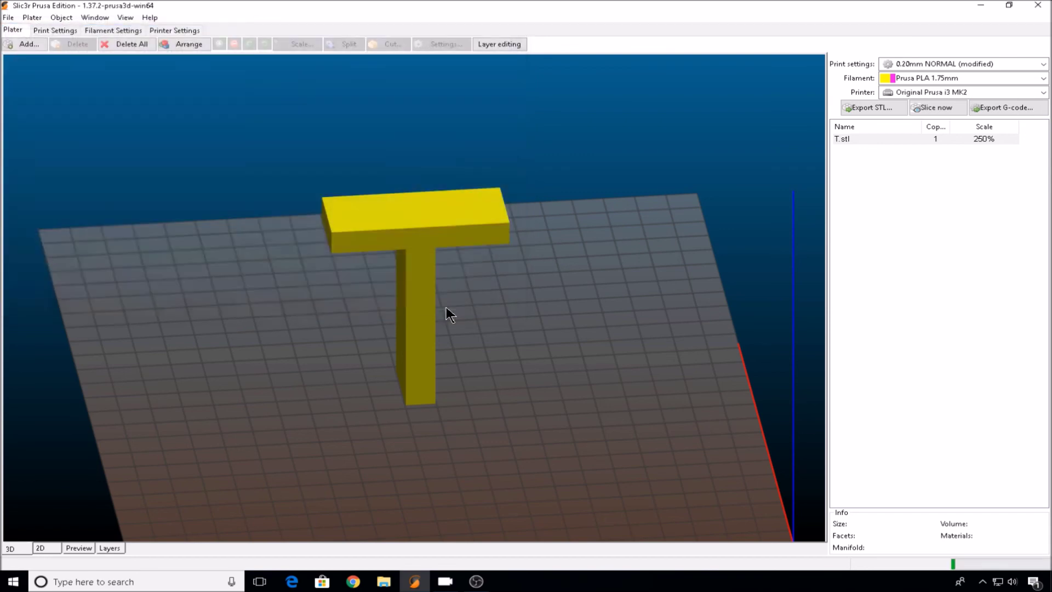